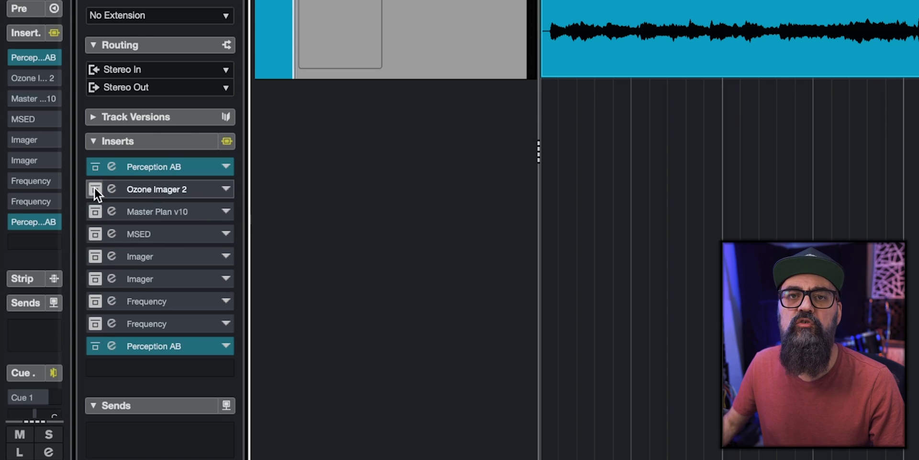
# Activate the Ozone Imager 2 insert on the Master track to view its window, and deactivate it again.
pyautogui.click(94, 186)
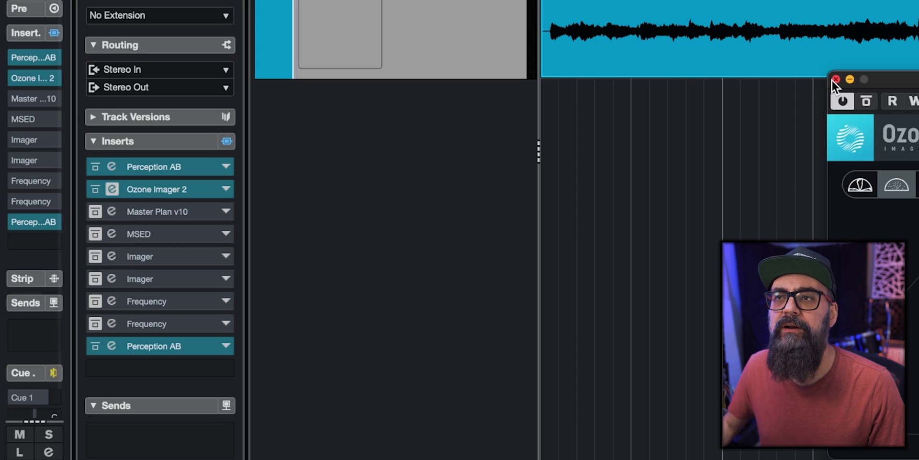
pyautogui.click(43, 44)
pyautogui.click(95, 188)
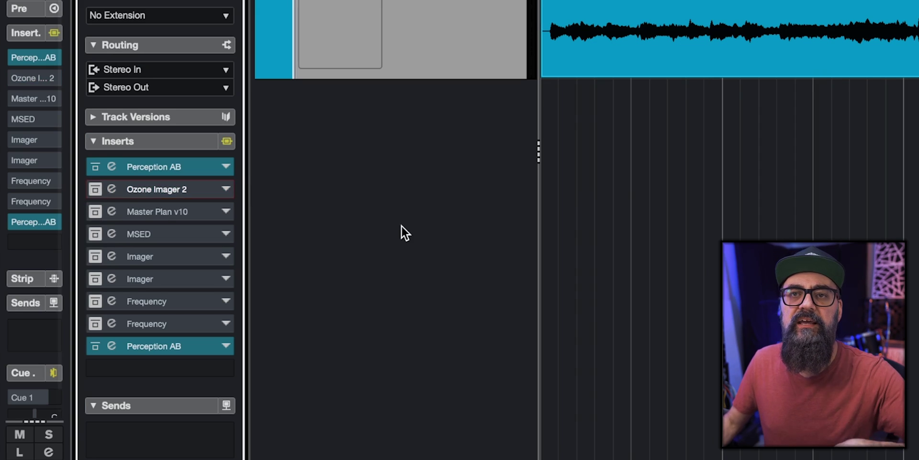
# Activate and open the first Imager insert on the Master track, and try multiple bands before returning to a single band.
pyautogui.click(95, 256)
pyautogui.click(114, 255)
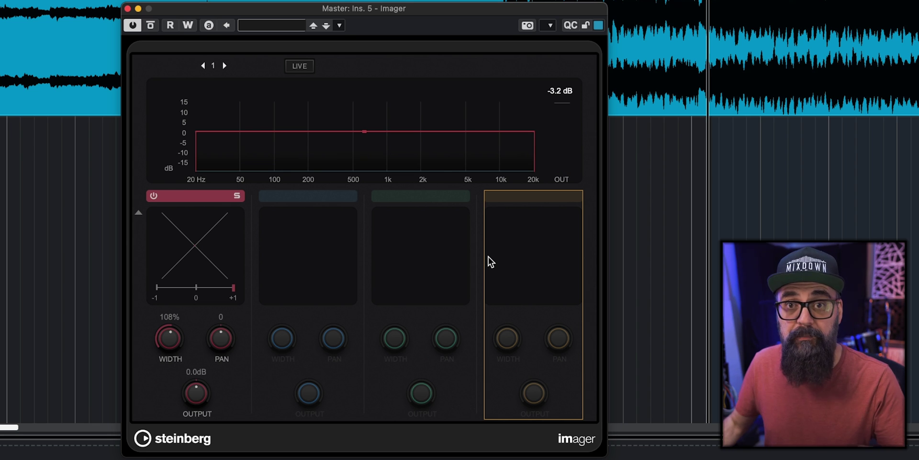
pyautogui.click(225, 67)
pyautogui.click(225, 67)
pyautogui.click(225, 67)
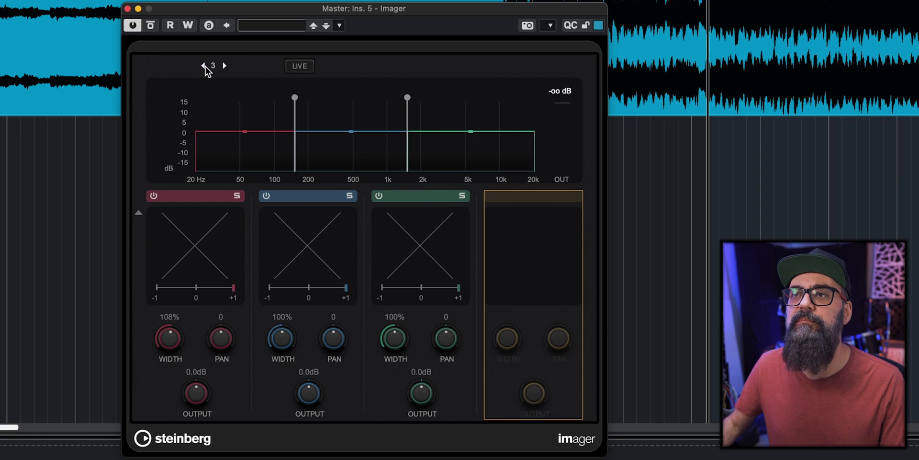
pyautogui.click(204, 66)
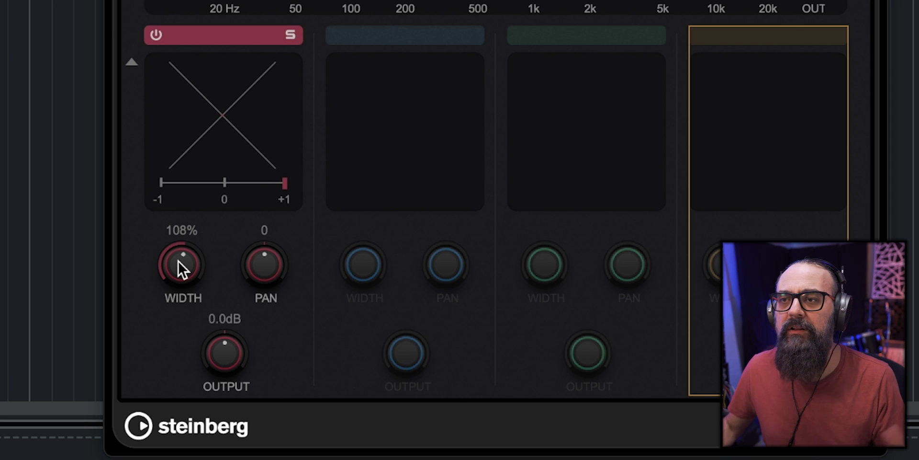
# Try wider stereo settings on the Imager's single band, including 157%, and set the width to 109%.
pyautogui.moveTo(177, 259); pyautogui.dragTo(177, 259)
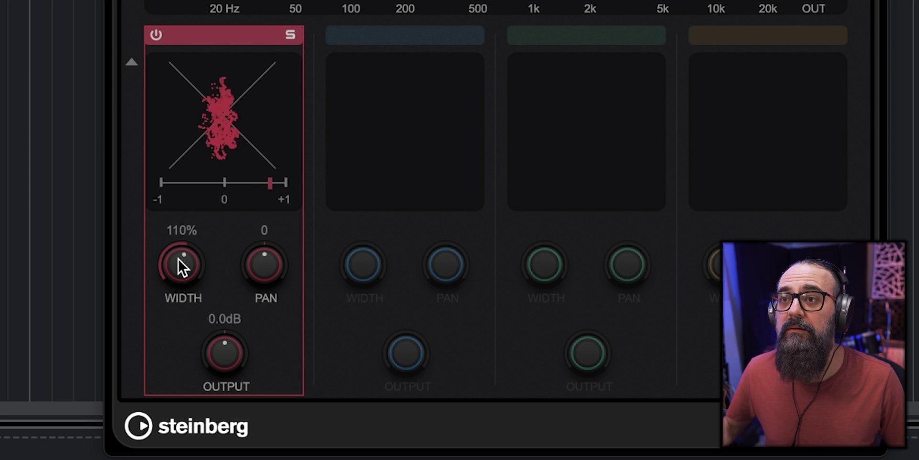
pyautogui.moveTo(177, 257); pyautogui.dragTo(177, 236)
pyautogui.scroll(8, 183, 259)
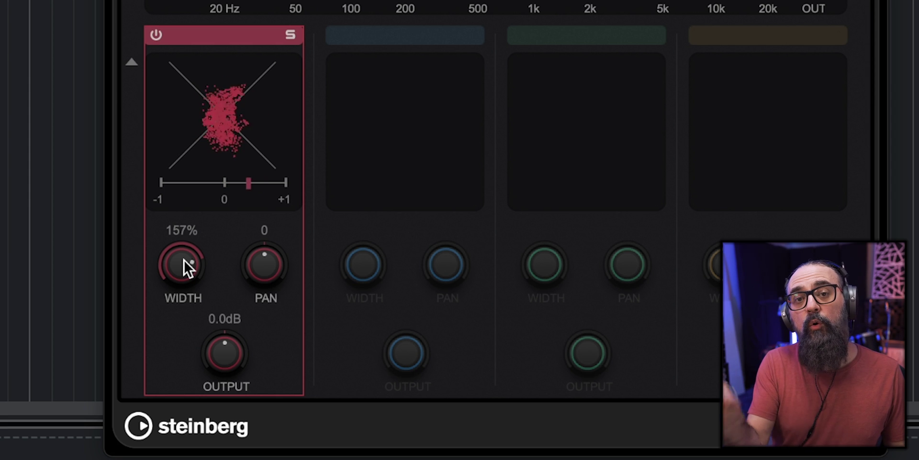
pyautogui.scroll(-12, 183, 258)
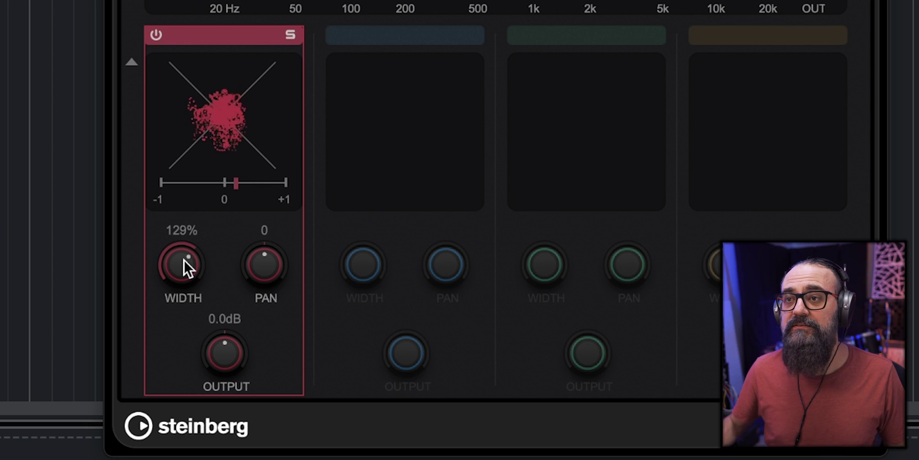
pyautogui.scroll(18, 183, 259)
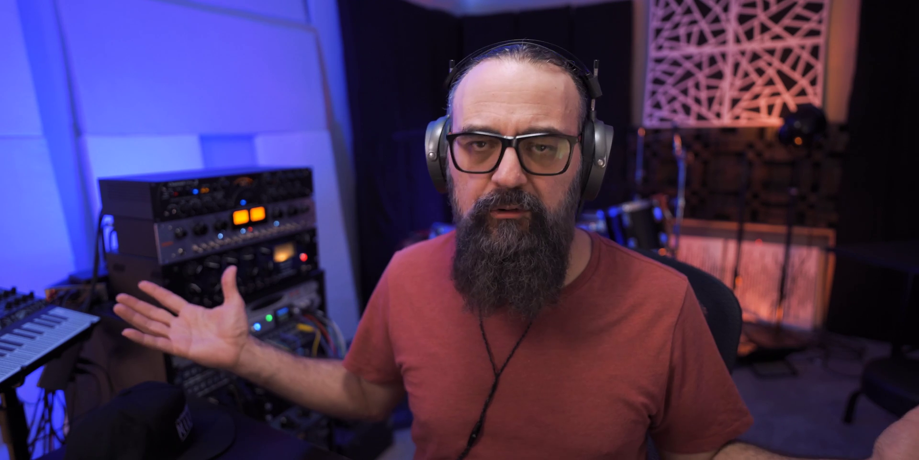
pyautogui.scroll(-5, 183, 259)
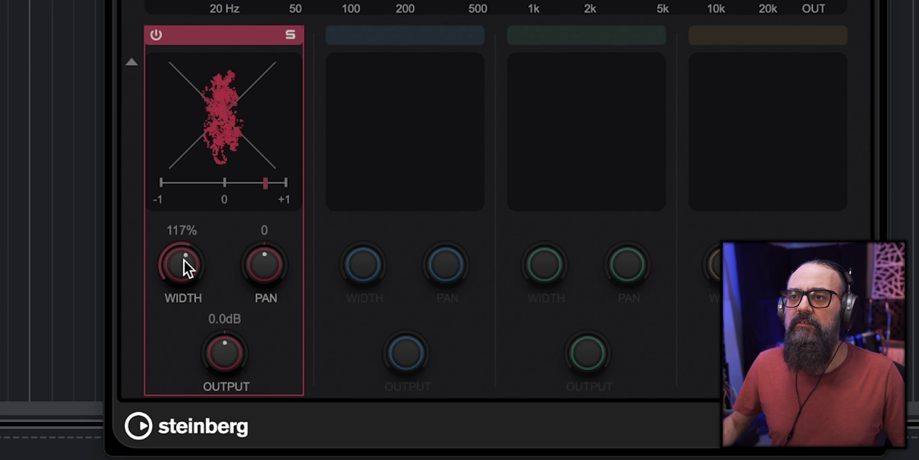
pyautogui.scroll(4, 183, 258)
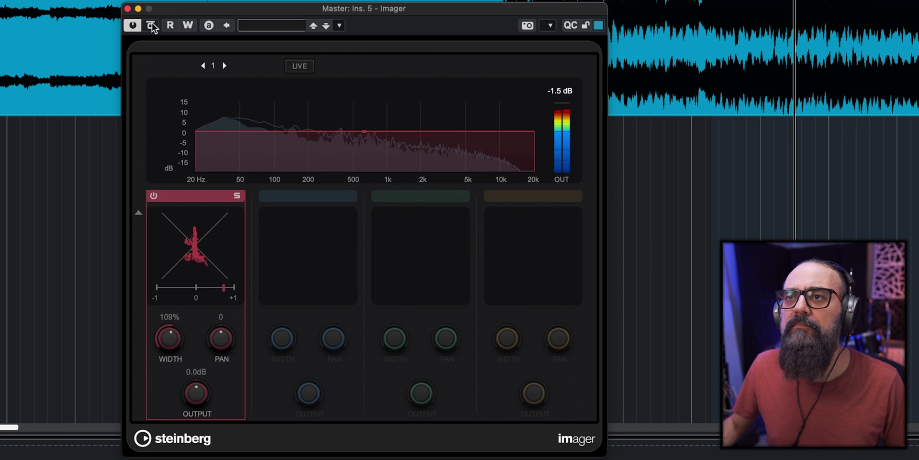
# Compare the playing mix with the first Imager bypassed and active, stop playback and close the plug-in.
pyautogui.click(152, 25)
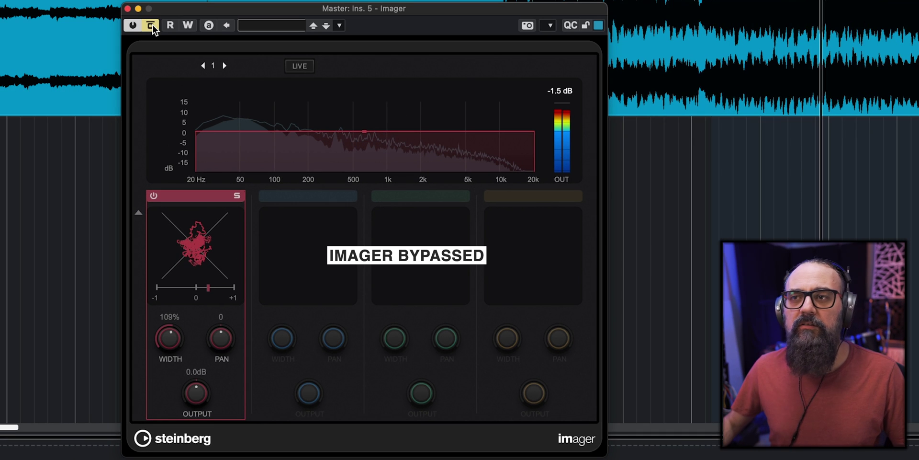
pyautogui.click(153, 25)
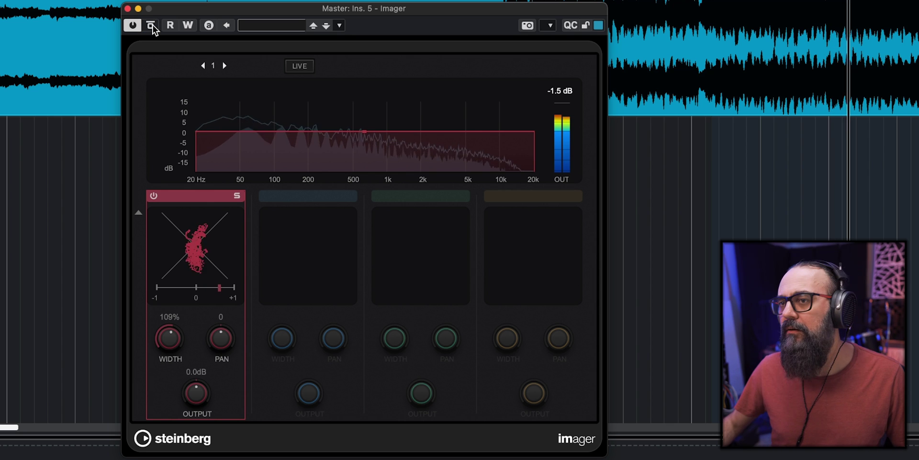
pyautogui.click(152, 25)
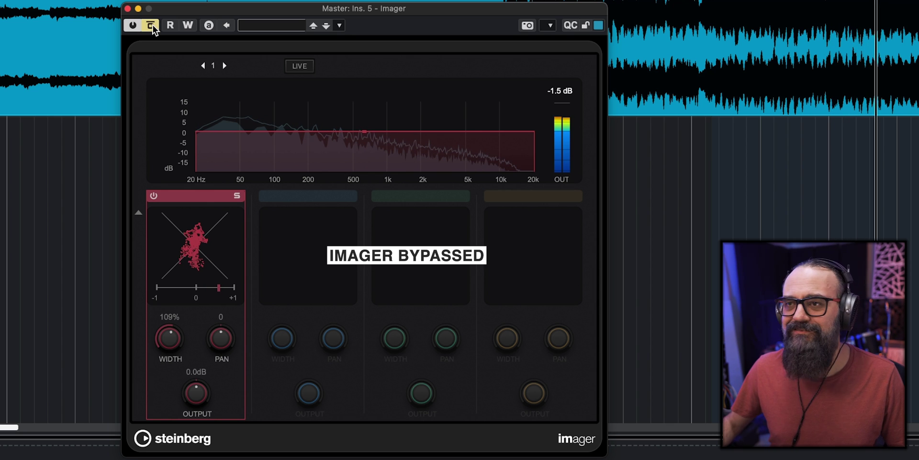
pyautogui.click(152, 25)
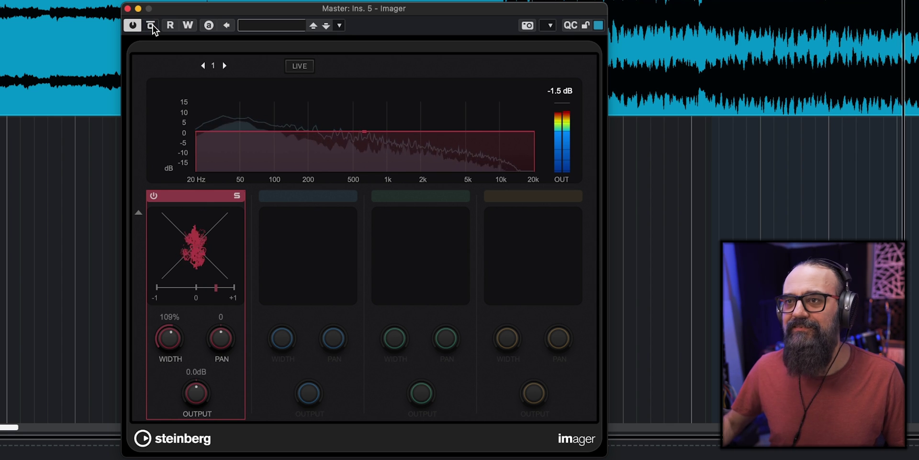
pyautogui.press('space')
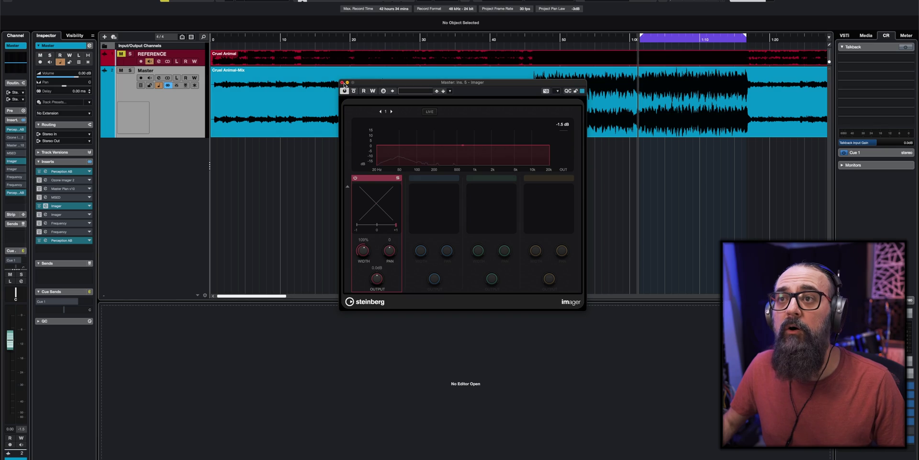
pyautogui.click(342, 83)
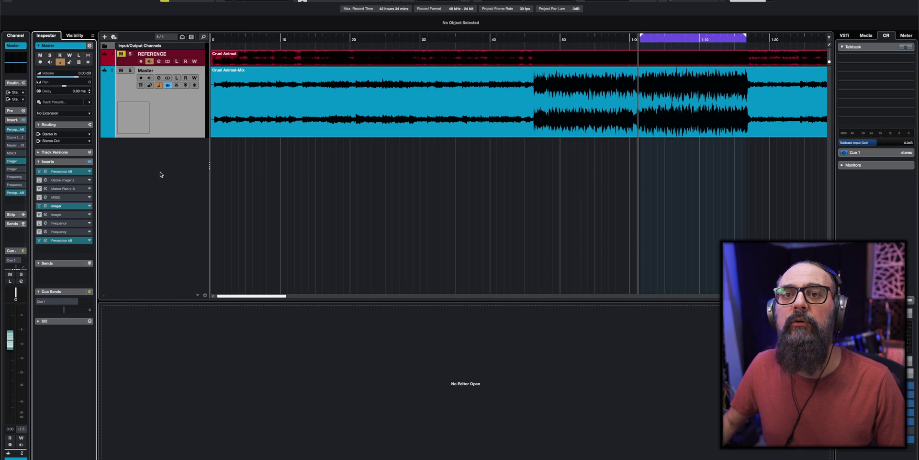
# On the second Imager insert, raise the two upper crossovers slightly and set the width to 105% for band three and 110% for band four.
pyautogui.click(45, 214)
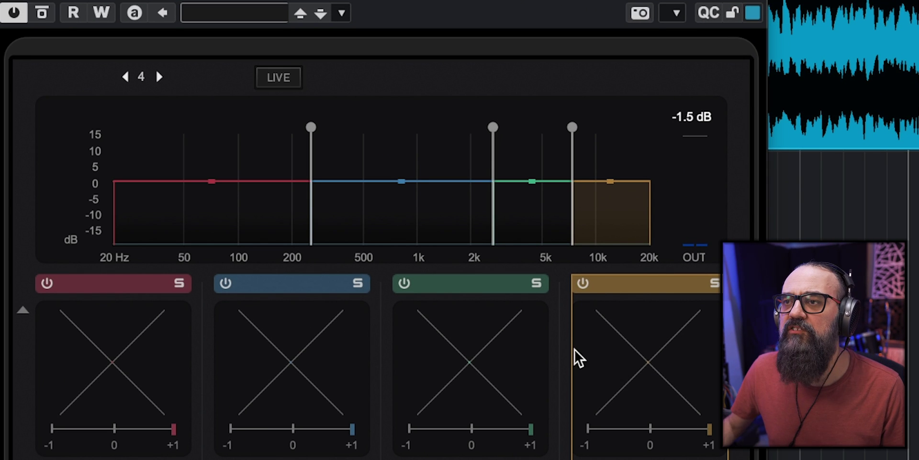
pyautogui.moveTo(496, 234)
pyautogui.mouseDown()
pyautogui.moveTo(454, 233)
pyautogui.moveTo(495, 230)
pyautogui.mouseUp()
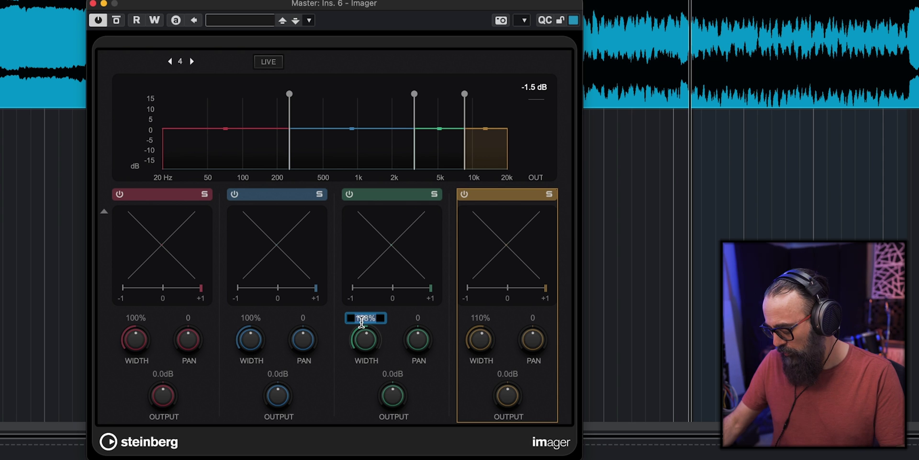
pyautogui.press('Return')
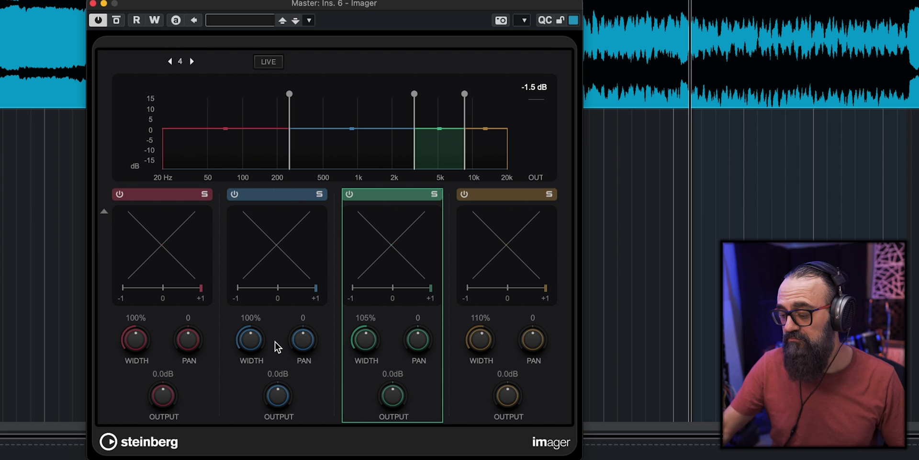
# Play the section and compare the mix with the four-band Imager bypassed and active.
pyautogui.press('space')
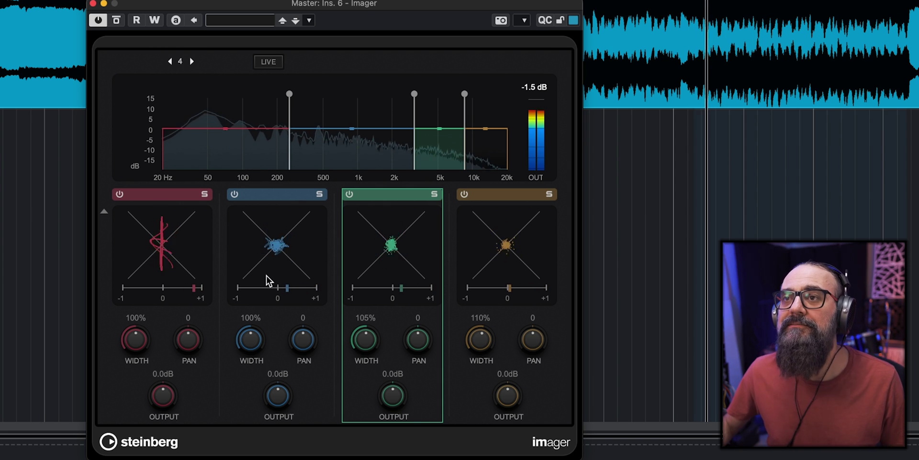
pyautogui.click(117, 20)
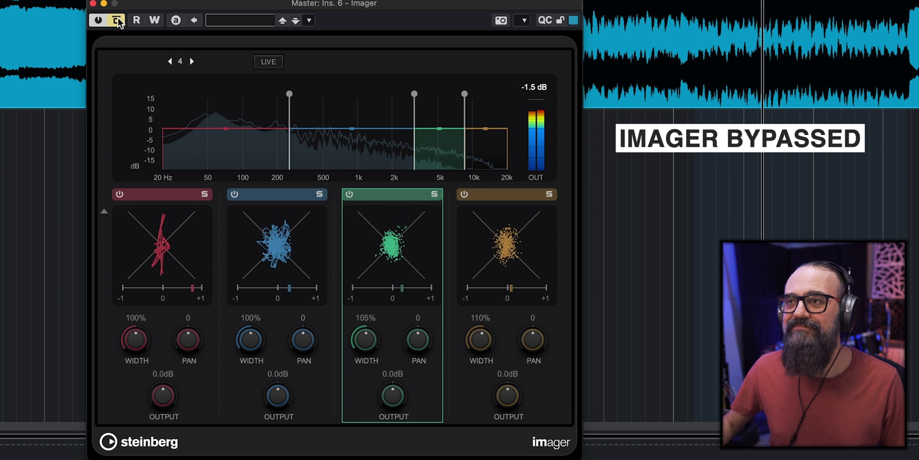
pyautogui.click(117, 20)
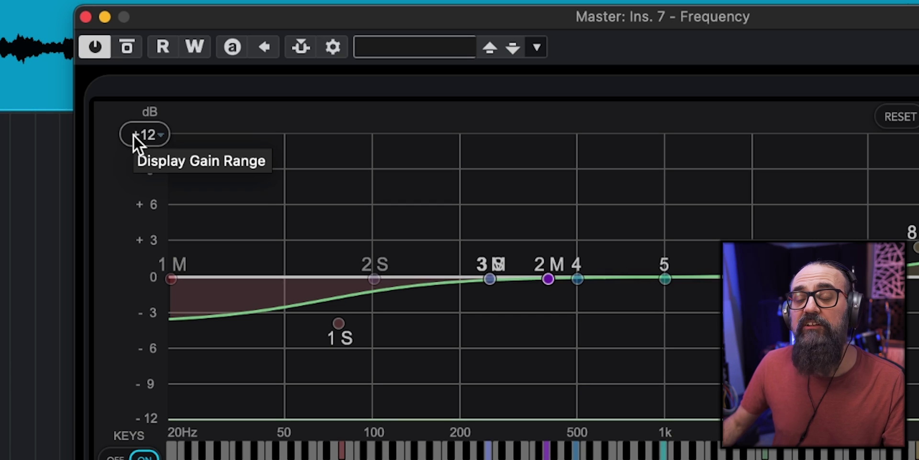
# Try the +30 dB display gain range in the Frequency equalizer and set the range to +6 dB.
pyautogui.click(133, 134)
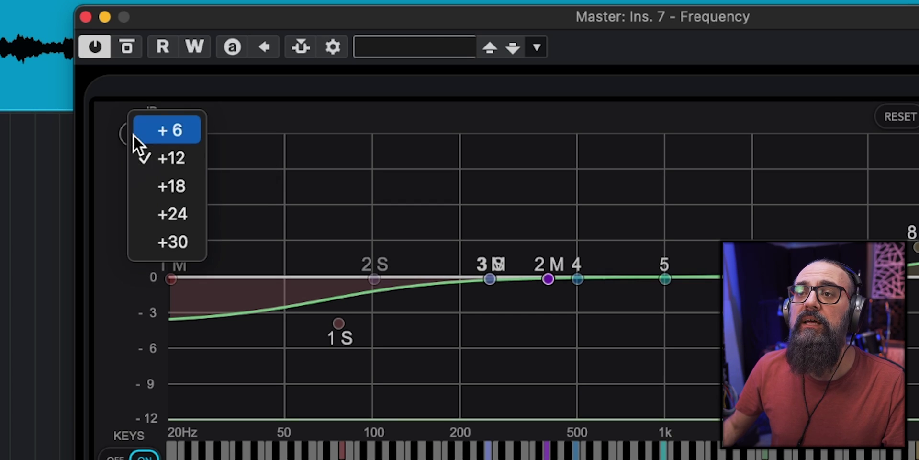
pyautogui.click(168, 239)
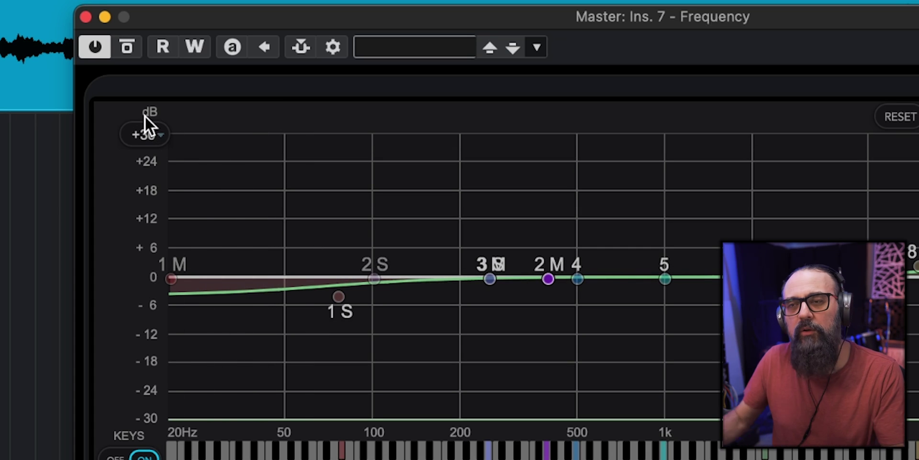
pyautogui.click(153, 136)
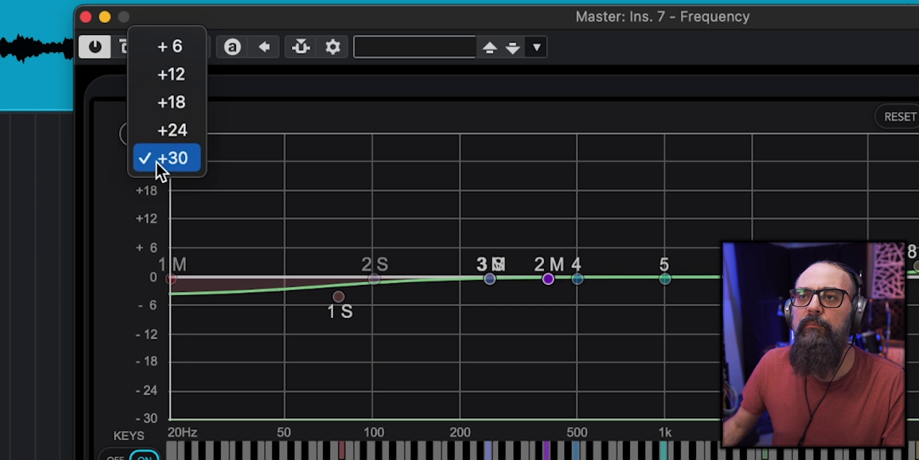
pyautogui.click(173, 50)
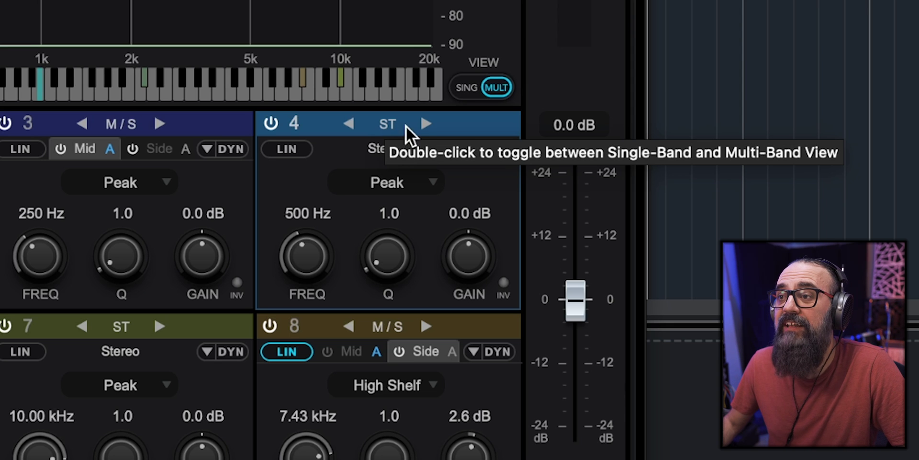
# Switch equalizer band 4 from stereo to mid/side processing, and view its side settings before returning to the mid settings.
pyautogui.click(427, 125)
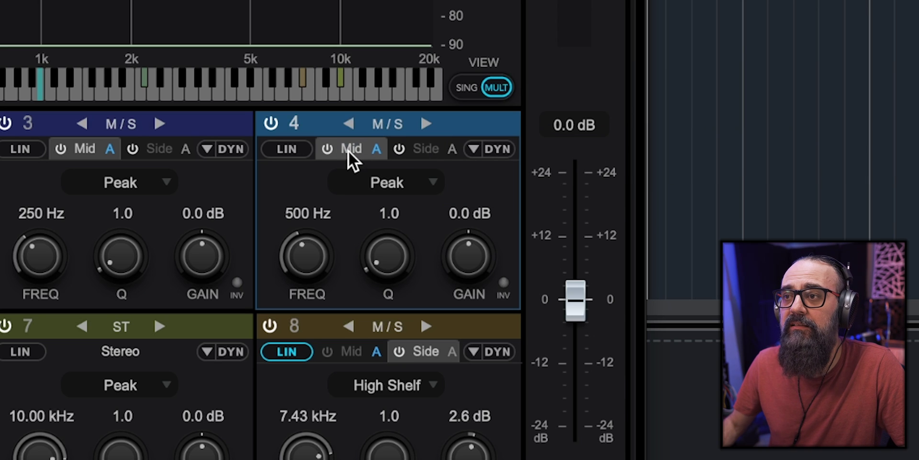
pyautogui.click(427, 152)
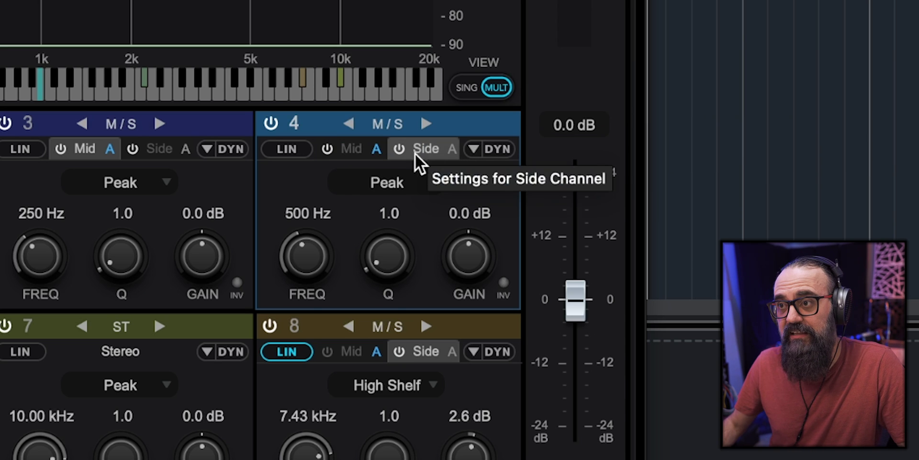
pyautogui.click(355, 154)
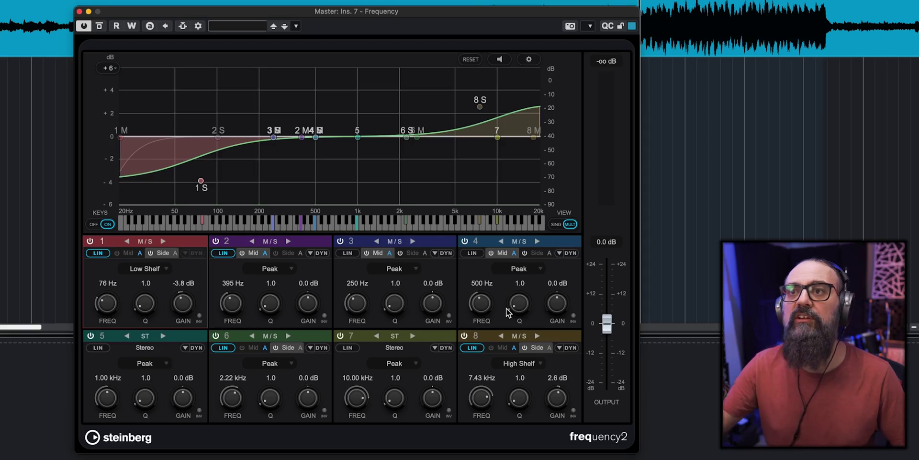
# Play the section and compare the mix with the Frequency equalizer bypassed and active.
pyautogui.press('space')
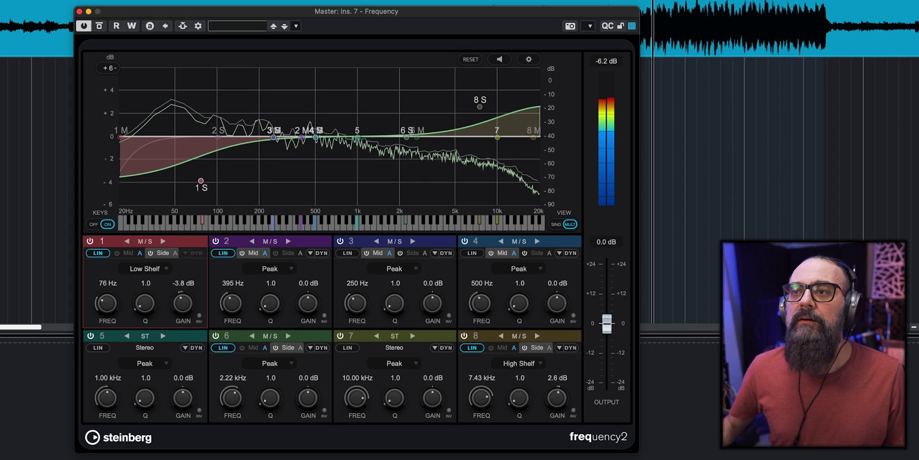
pyautogui.click(99, 26)
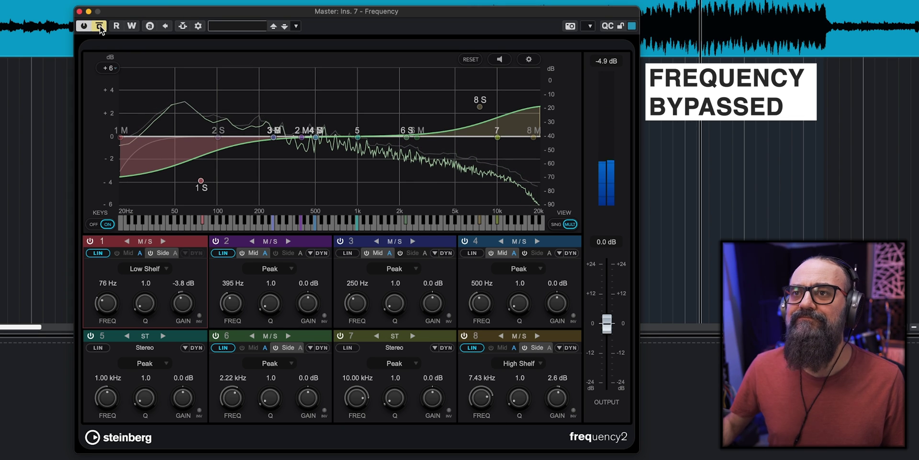
pyautogui.click(100, 26)
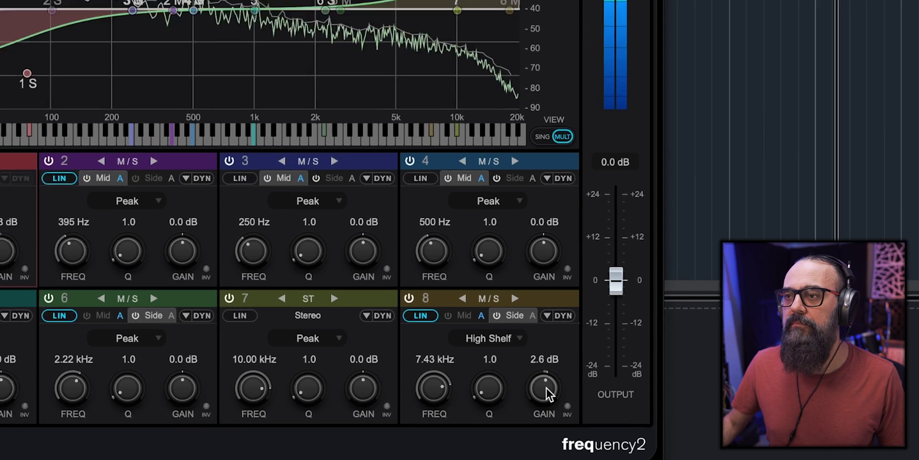
# Raise the side-channel high shelf gain on equalizer band 8 to 4.0 dB.
pyautogui.scroll(5, 559, 397)
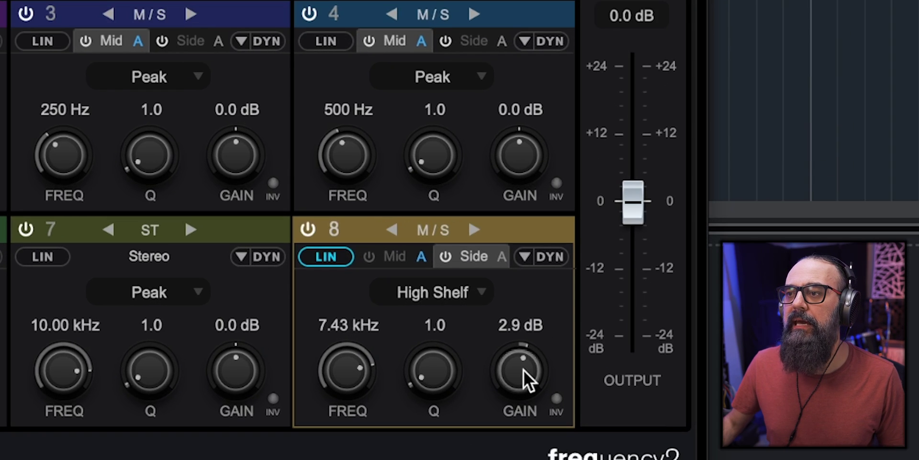
pyautogui.scroll(9, 524, 369)
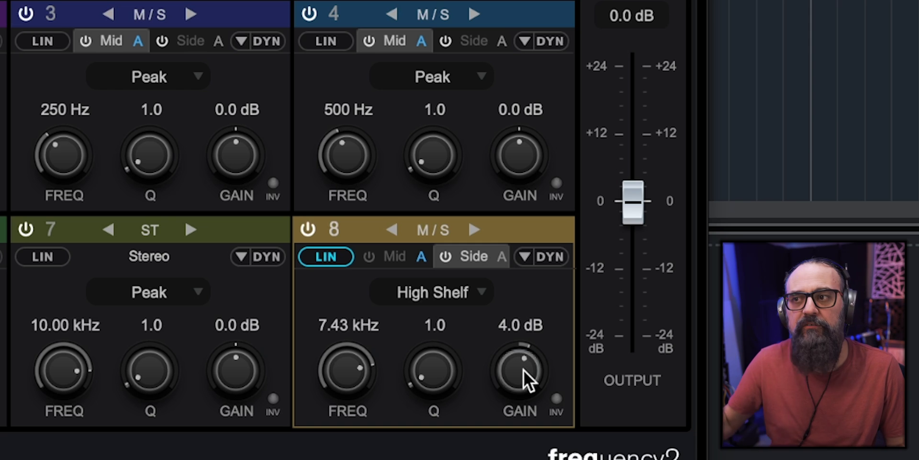
# Raise the side-channel high shelf gain on equalizer band 8 to 4.9 dB and compare the mix with Frequency bypassed and active.
pyautogui.scroll(9, 524, 370)
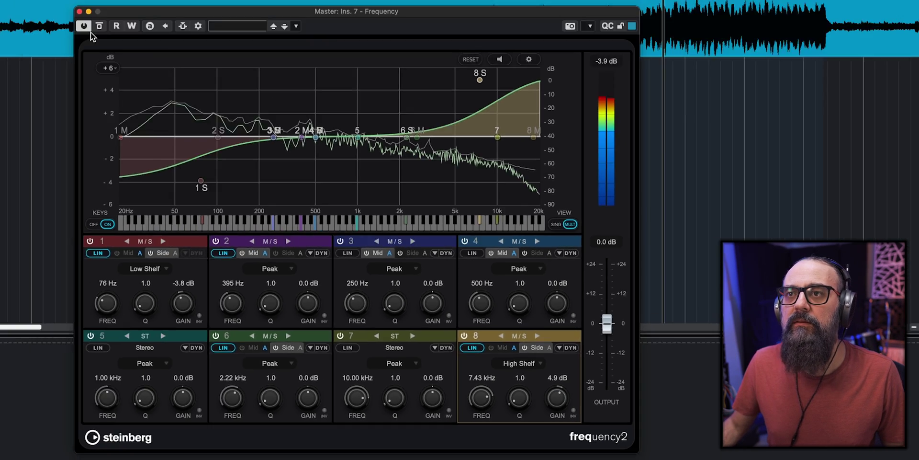
pyautogui.click(105, 29)
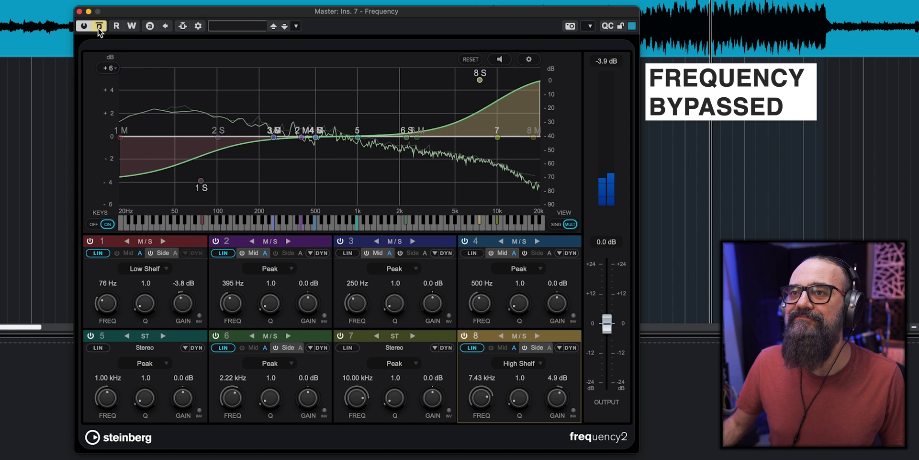
pyautogui.click(99, 27)
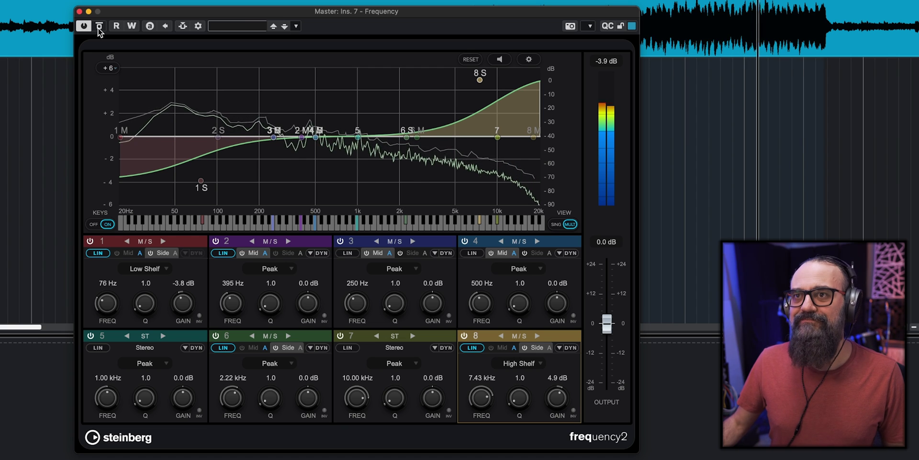
pyautogui.click(99, 27)
pyautogui.click(99, 27)
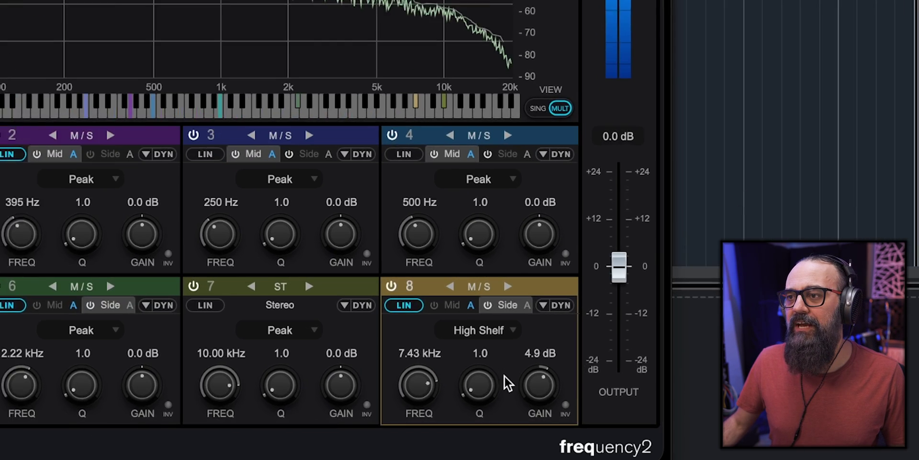
# Lower the side-channel high shelf gain on band 8 to 2.1 dB and compare the mix with Frequency bypassed and active.
pyautogui.scroll(-9, 557, 395)
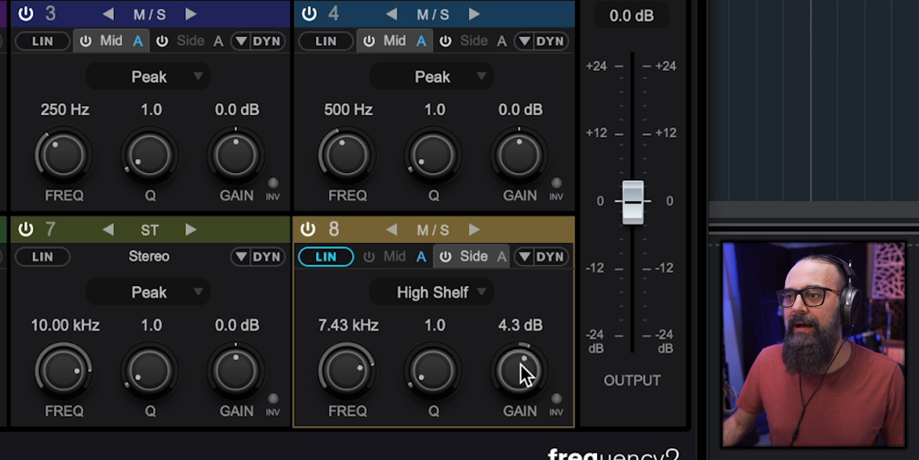
pyautogui.scroll(-16, 521, 364)
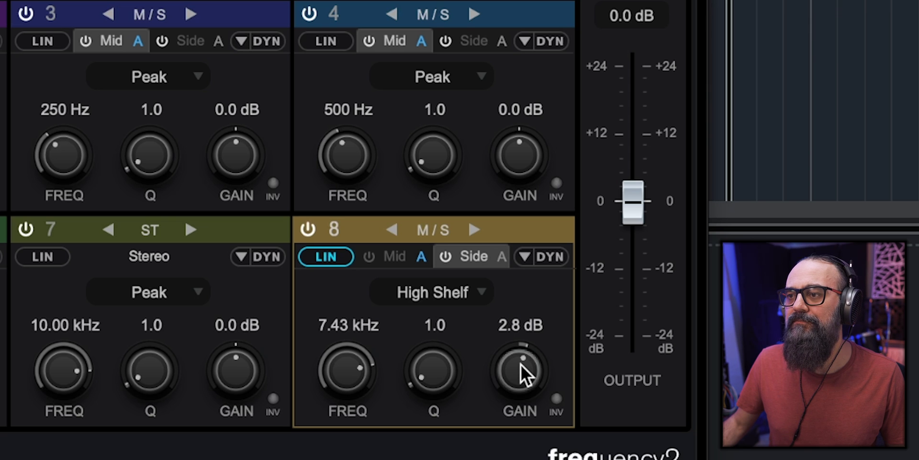
pyautogui.scroll(-3, 521, 364)
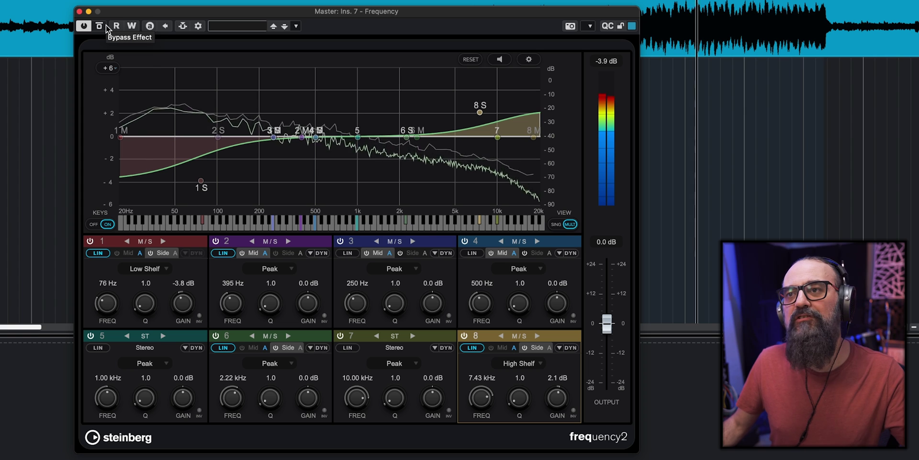
pyautogui.click(99, 26)
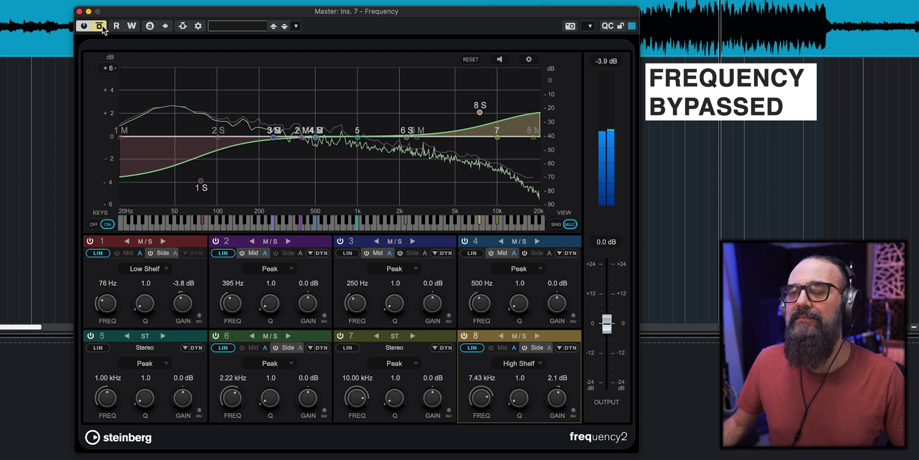
pyautogui.click(102, 25)
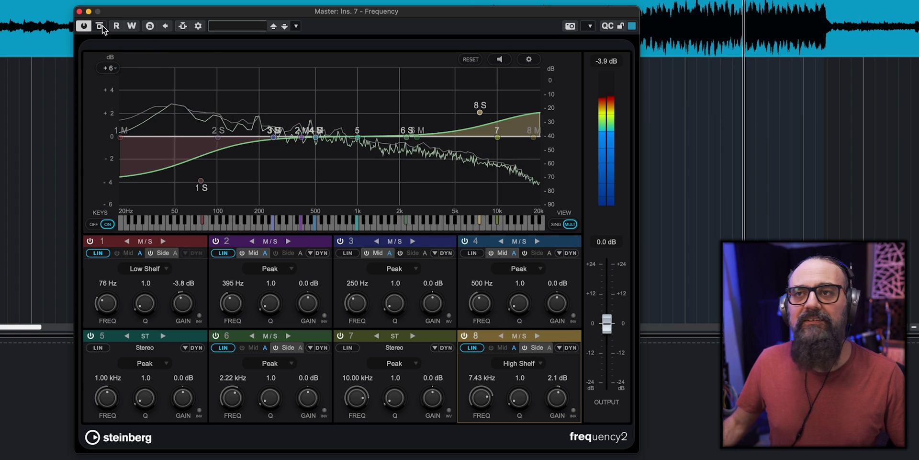
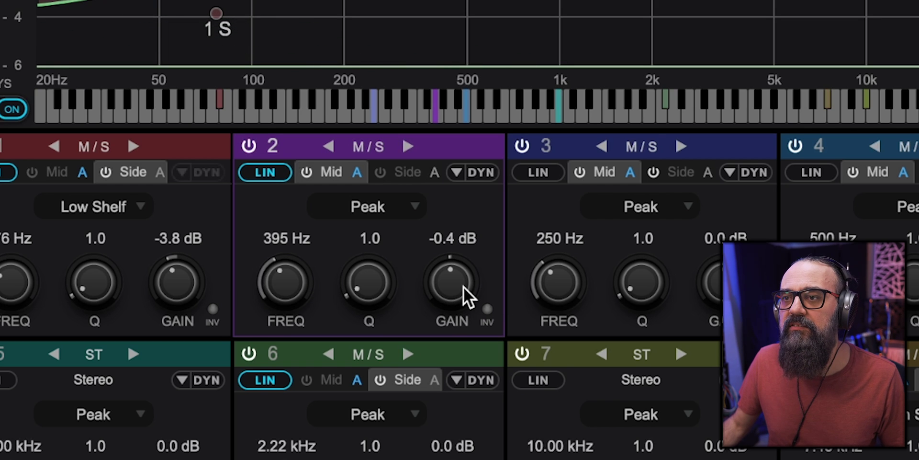
# Cut the mid-channel peak on band 2 at 395 Hz to -1.0 dB and the side-channel peak on band 6 at 2.22 kHz to -1.5 dB.
pyautogui.scroll(-5, 463, 286)
pyautogui.scroll(-1, 463, 286)
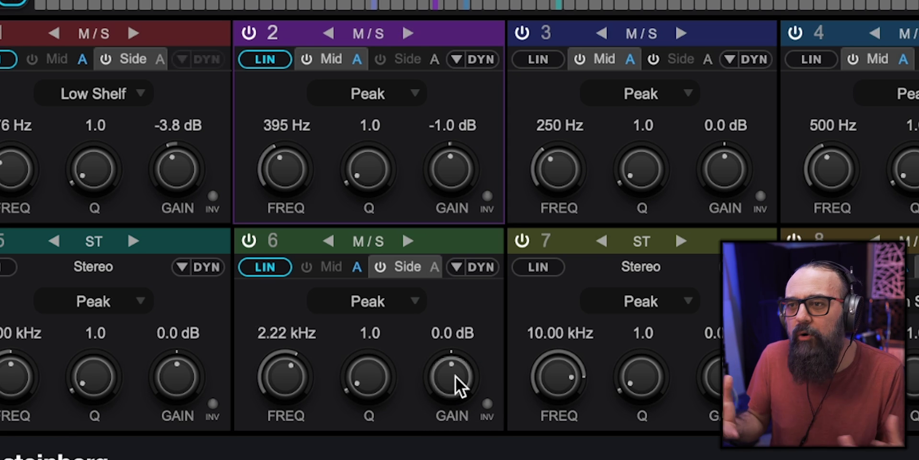
pyautogui.scroll(-12, 456, 375)
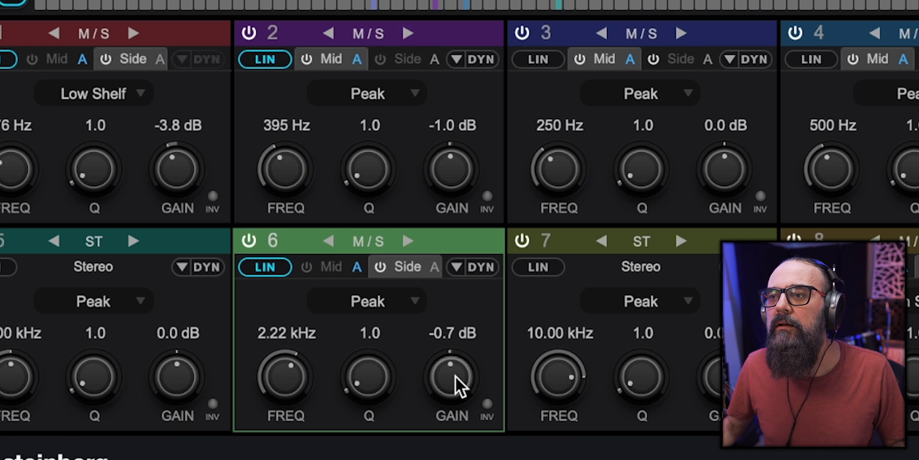
pyautogui.scroll(-3, 455, 375)
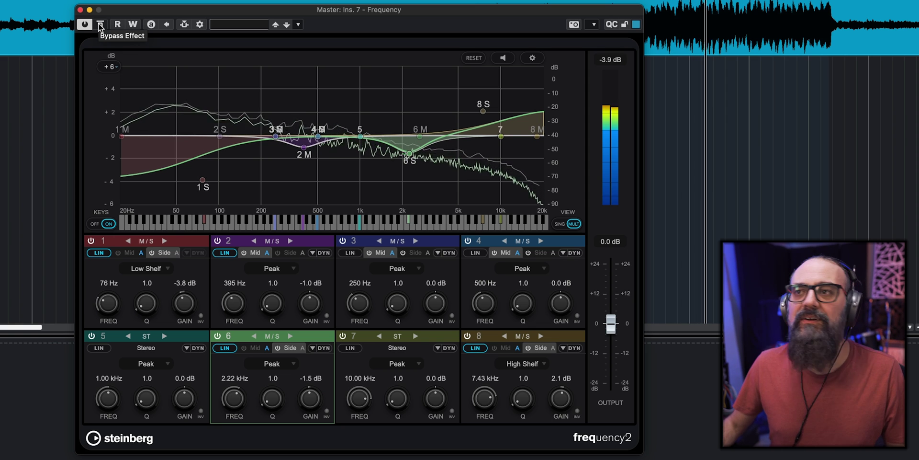
# Compare the playing mix with the Frequency equalizer bypassed and active to judge the mid and side peak cuts.
pyautogui.click(100, 25)
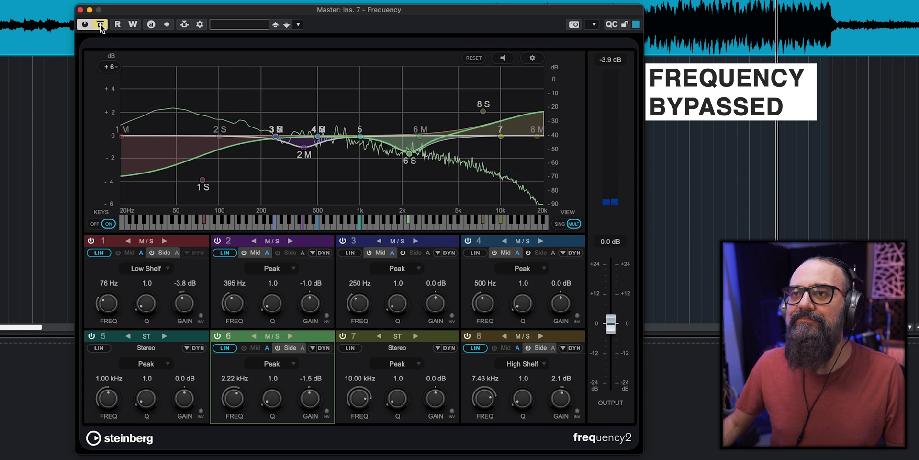
pyautogui.click(100, 25)
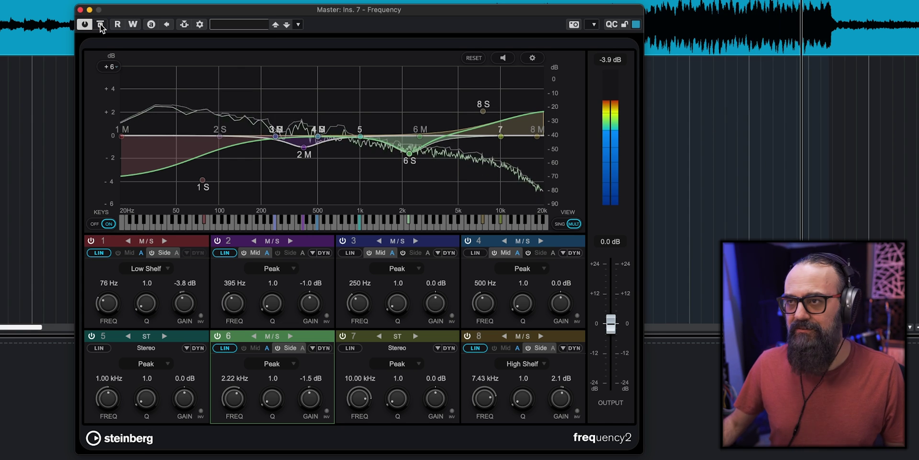